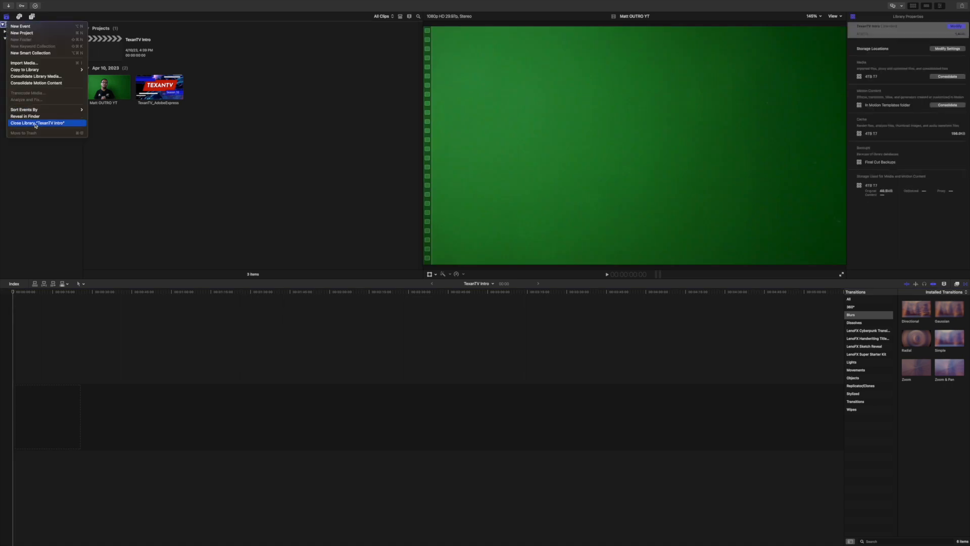
{"action": "left_click", "coordinate": [40, 124]}
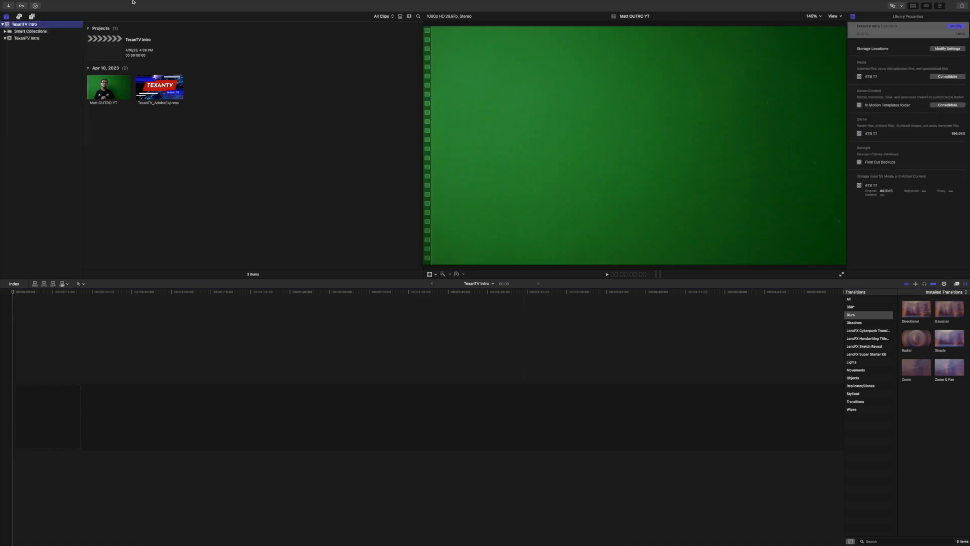
{"action": "left_click", "coordinate": [47, 3]}
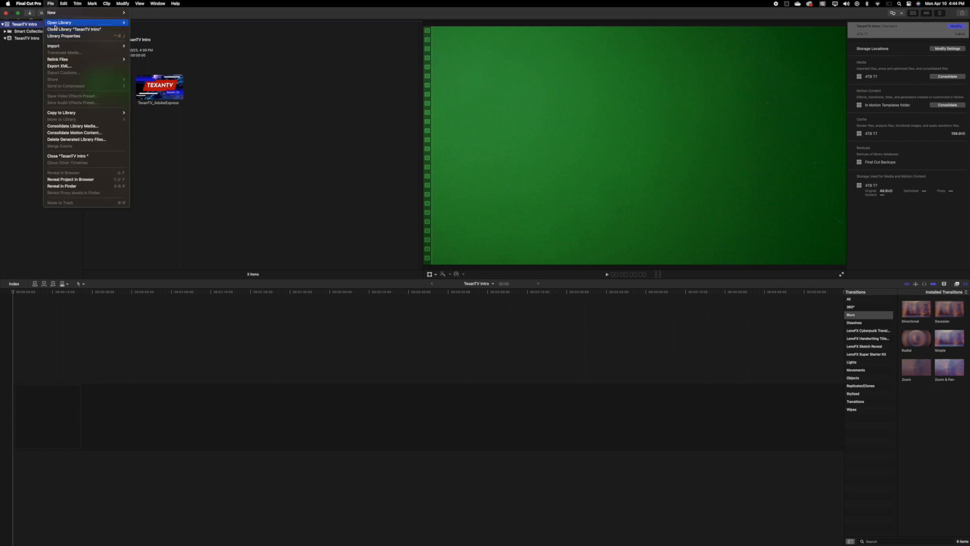
{"action": "mouse_move", "coordinate": [111, 11]}
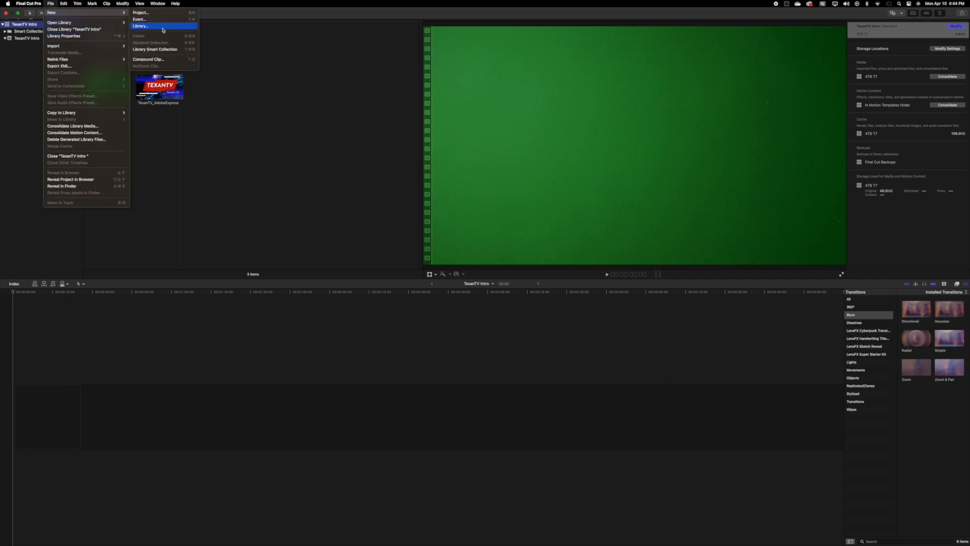
{"action": "left_click", "coordinate": [256, 134]}
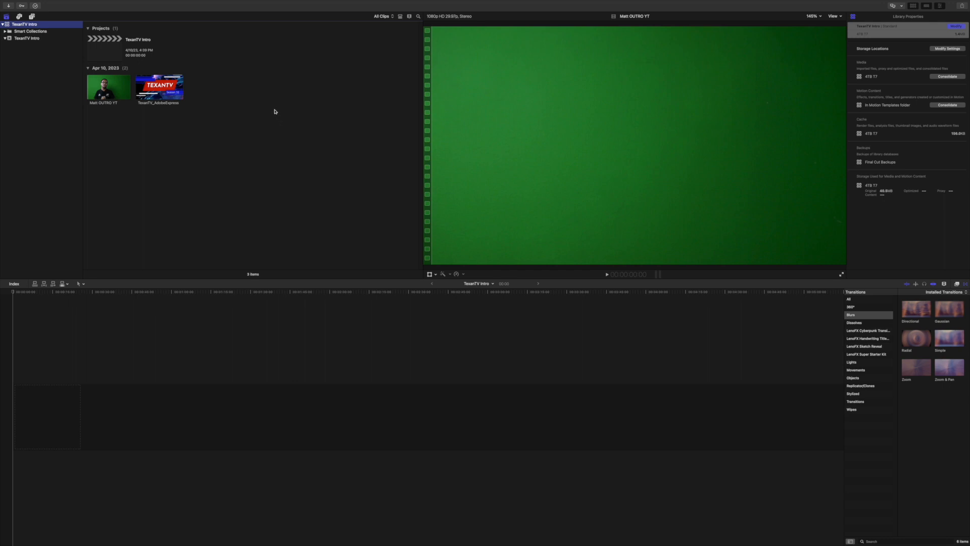
Place the TexanTV_AdobeExpress clip at the start of the TexanTV Intro timeline and fit the whole clip in view.
{"action": "left_click", "coordinate": [104, 50]}
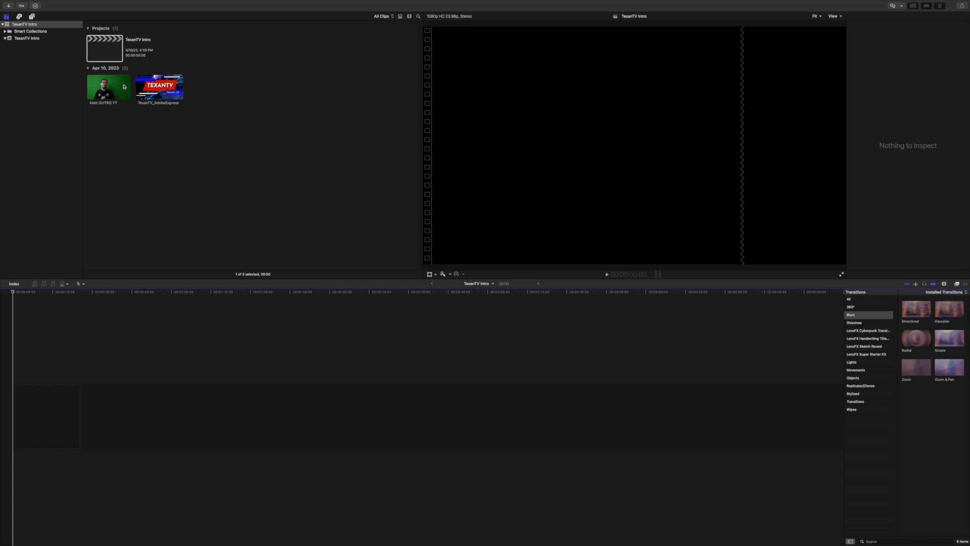
{"action": "left_click", "coordinate": [155, 89]}
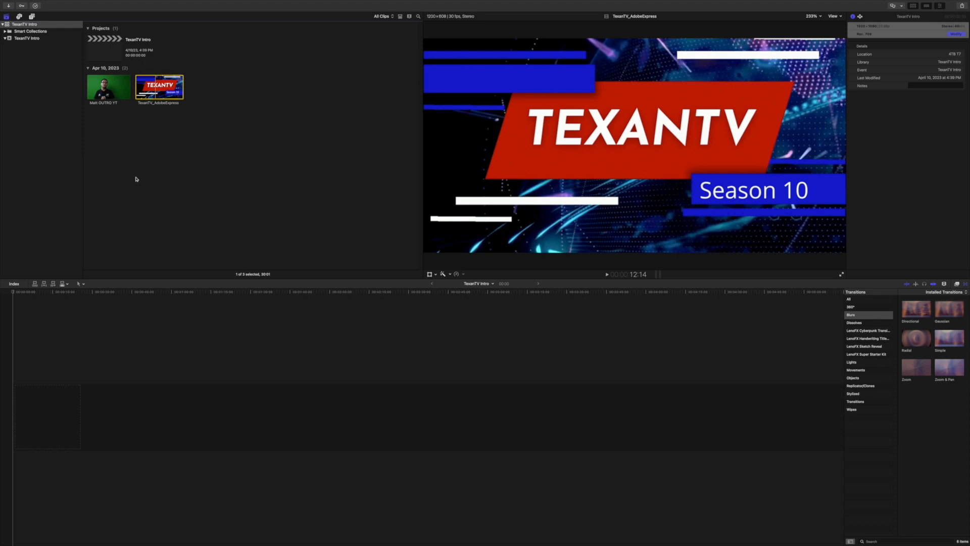
{"action": "left_click_drag", "start_coordinate": [155, 89], "coordinate": [43, 412]}
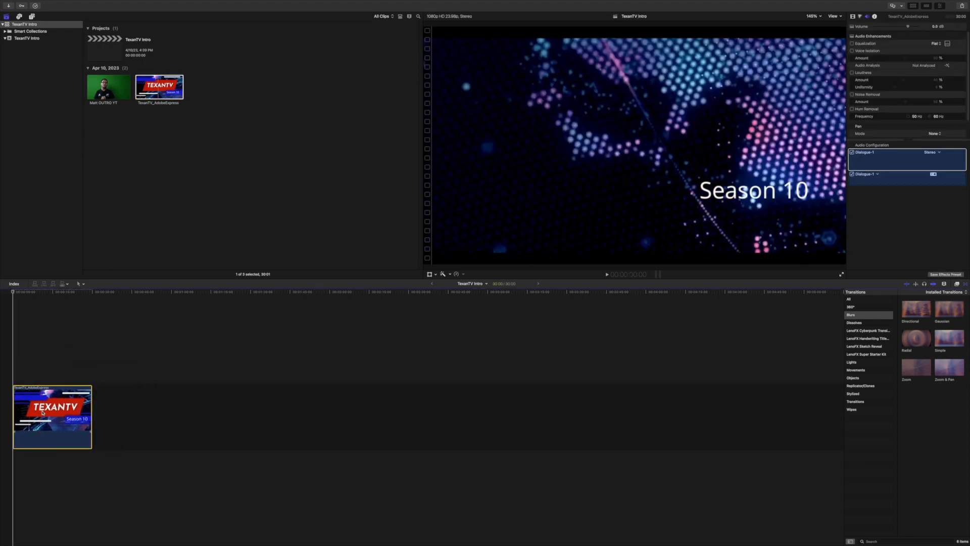
{"action": "key", "text": "shift+z"}
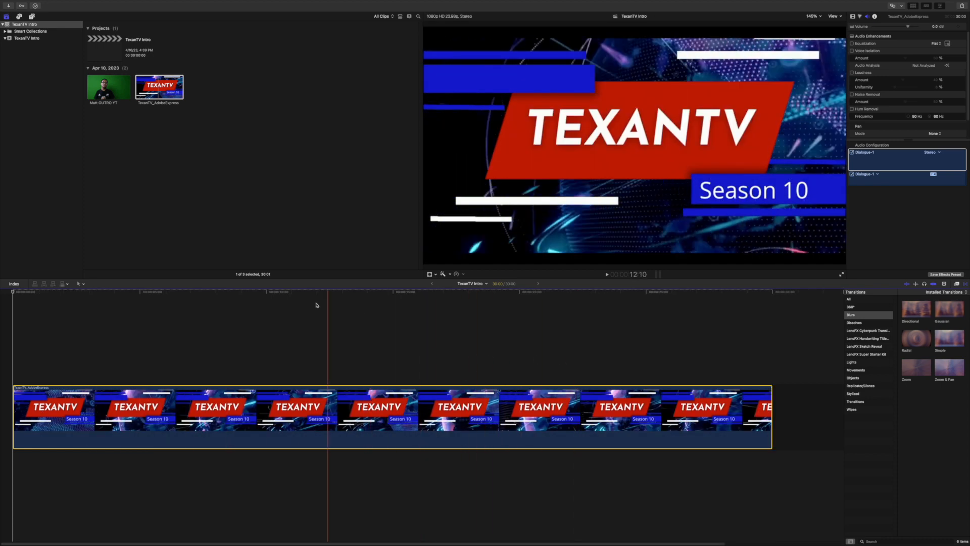
Connect the green-screen clip above the background clip, starting a few seconds in, and trim the background's end to roughly match it.
{"action": "left_click", "coordinate": [105, 94]}
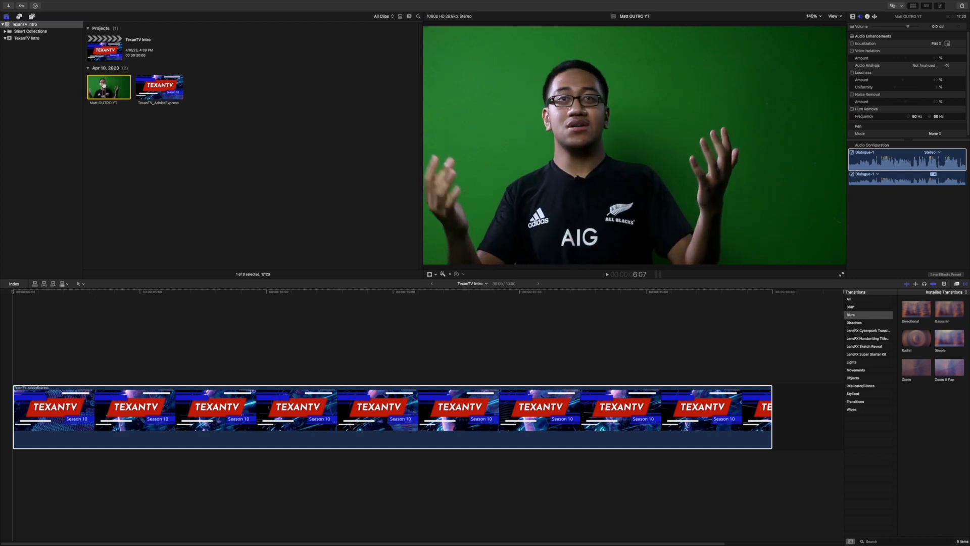
{"action": "left_click_drag", "start_coordinate": [122, 271], "coordinate": [323, 352]}
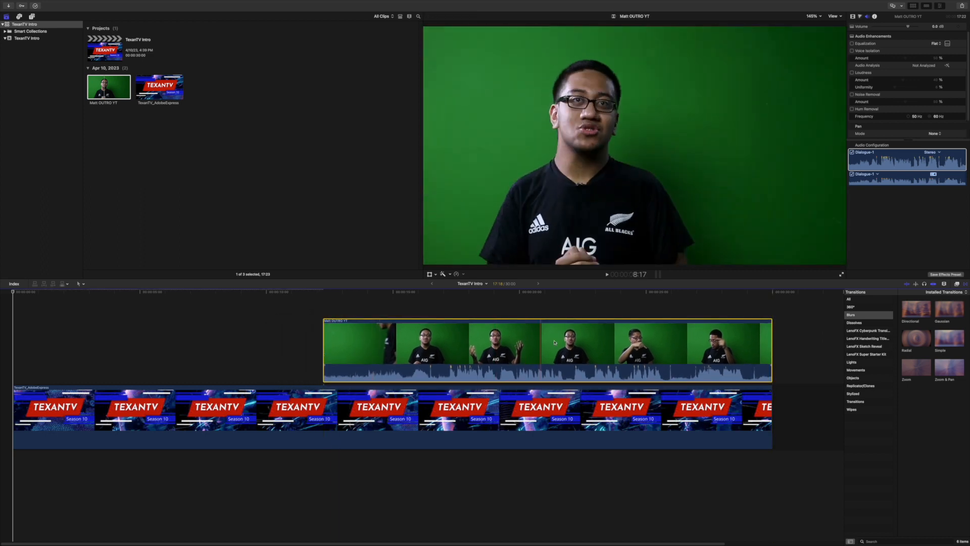
{"action": "left_click_drag", "start_coordinate": [605, 344], "coordinate": [367, 345]}
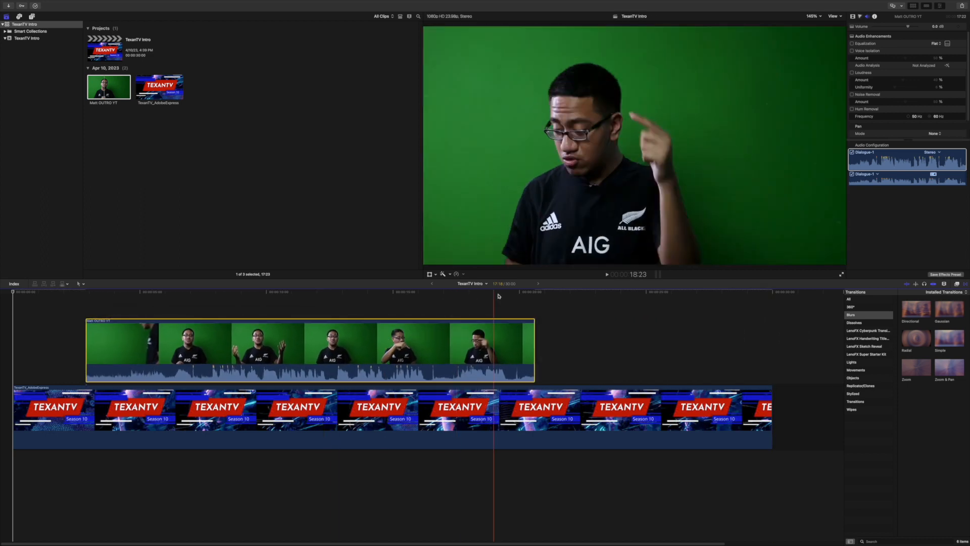
{"action": "left_click_drag", "start_coordinate": [763, 413], "coordinate": [534, 410]}
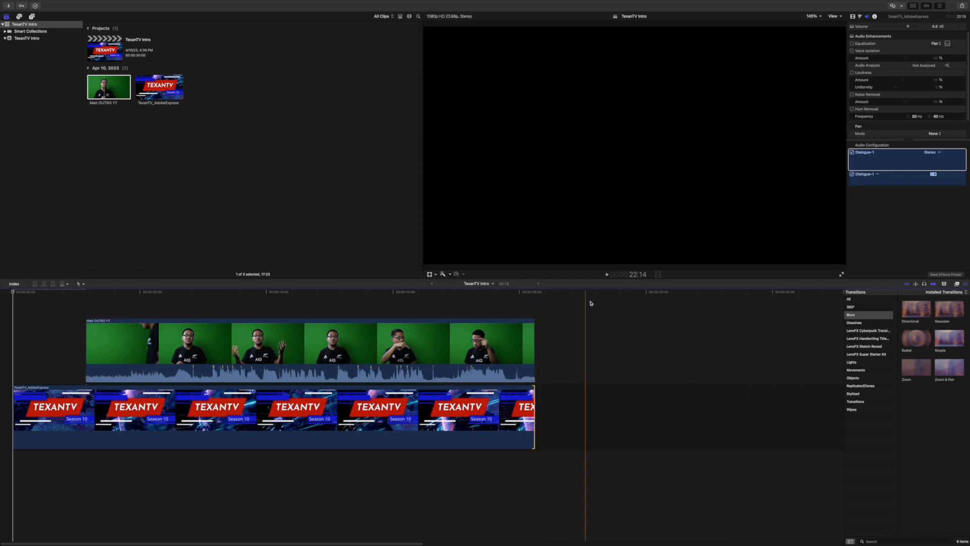
{"action": "mouse_move", "coordinate": [485, 335]}
{"action": "left_mouse_down"}
{"action": "mouse_move", "coordinate": [451, 337]}
{"action": "mouse_move", "coordinate": [479, 339]}
{"action": "mouse_move", "coordinate": [467, 339]}
{"action": "left_mouse_up"}
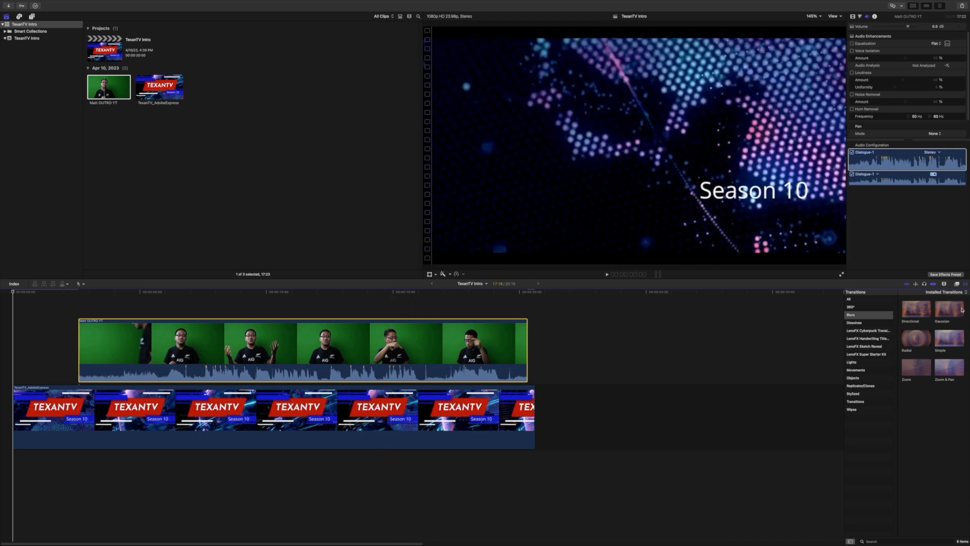
Apply the Keyer effect from the Keying category to the green-screen clip.
{"action": "left_click", "coordinate": [957, 284]}
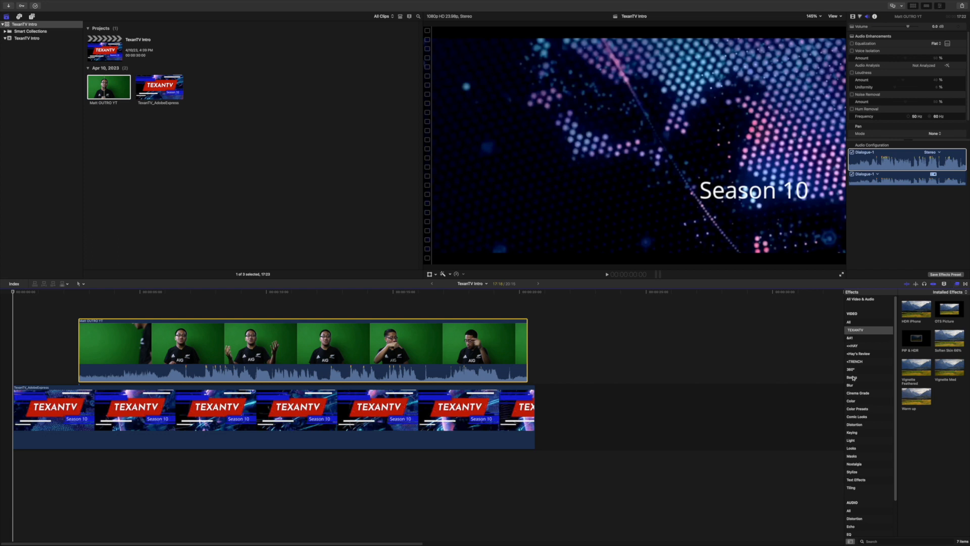
{"action": "left_click", "coordinate": [852, 433]}
{"action": "left_click_drag", "start_coordinate": [914, 309], "coordinate": [307, 350]}
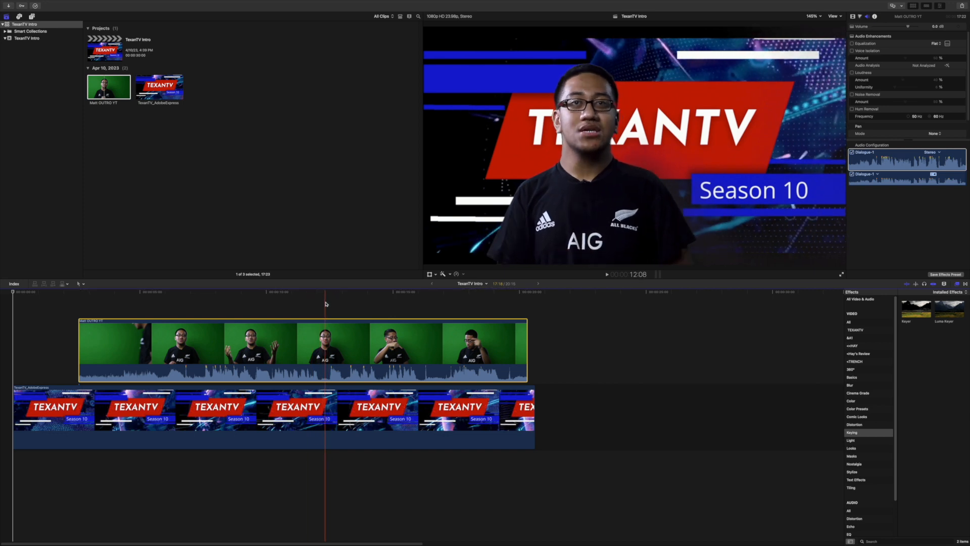
Trim the start of the green-screen clip to about 6 seconds on the timeline, cutting off the speaker's entrance.
{"action": "key", "text": "super+equal"}
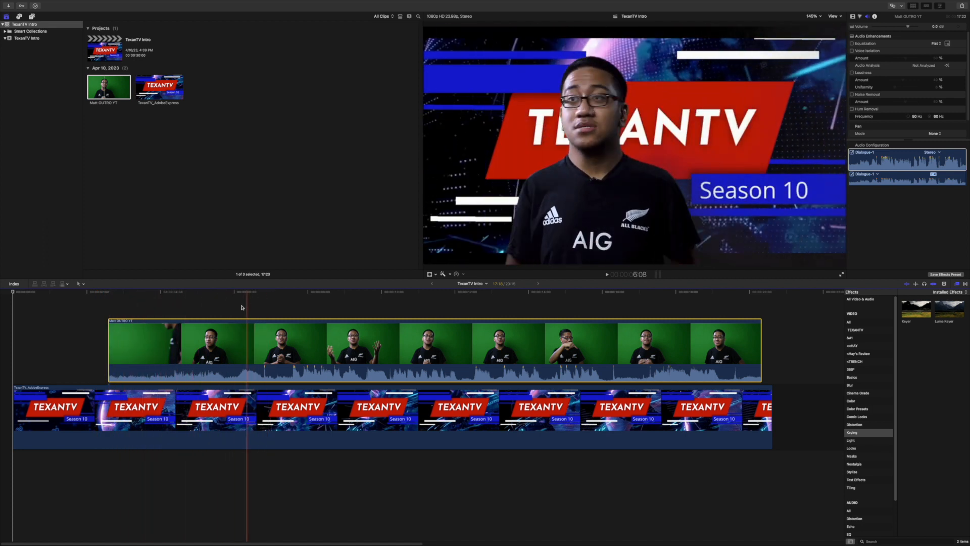
{"action": "left_click_drag", "start_coordinate": [111, 344], "coordinate": [249, 335]}
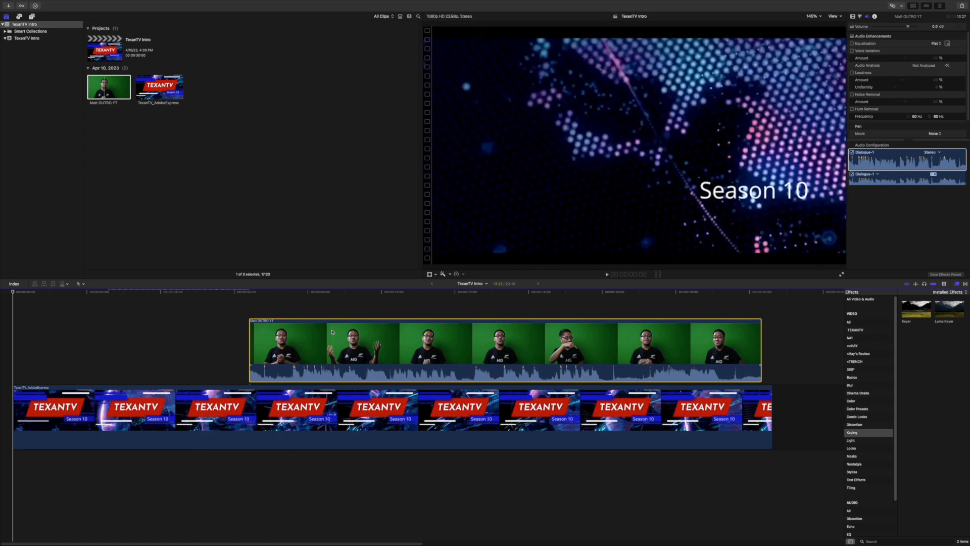
Refine the Keyer effect with two Sample Color areas, one beside the speaker's shoulder and one lower down beside the arm.
{"action": "left_click", "coordinate": [384, 329]}
{"action": "left_click", "coordinate": [461, 293]}
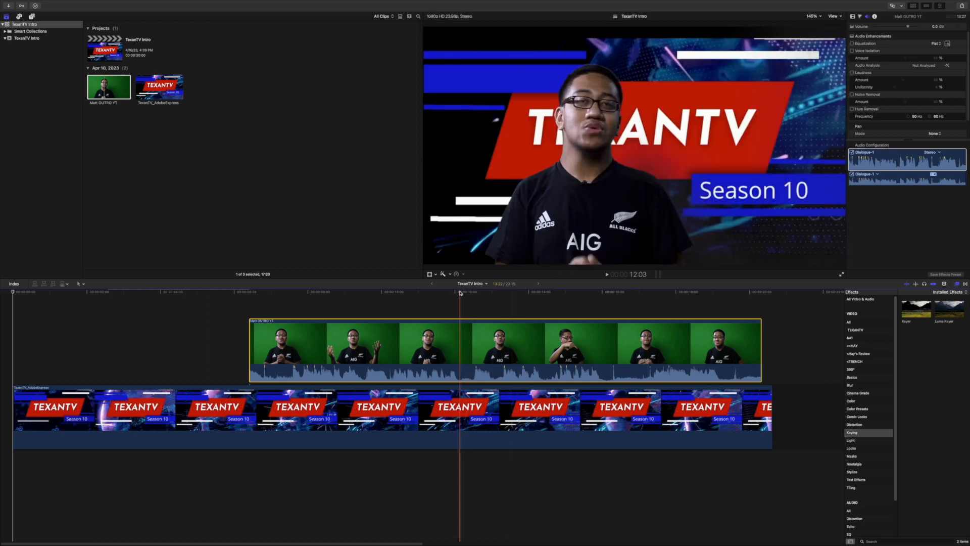
{"action": "left_click", "coordinate": [461, 293]}
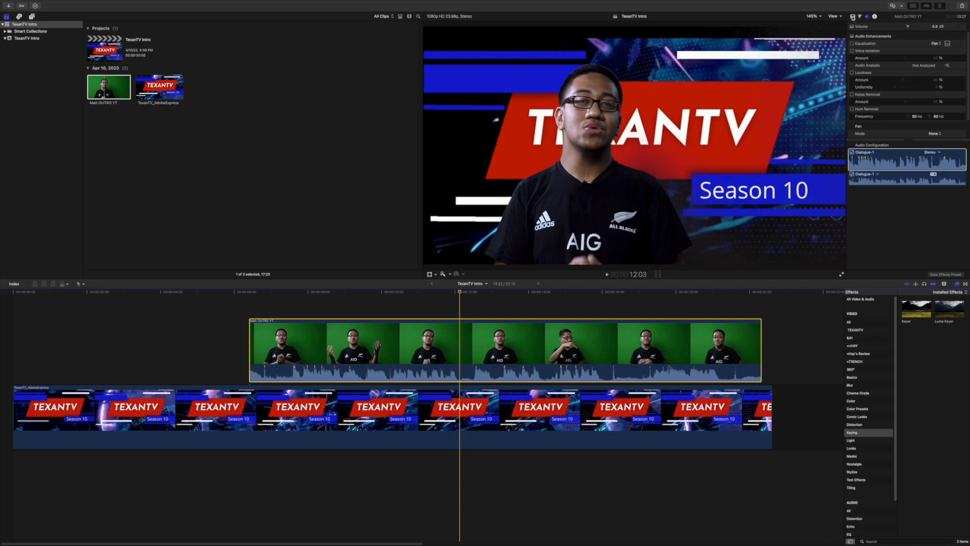
{"action": "left_click", "coordinate": [853, 17]}
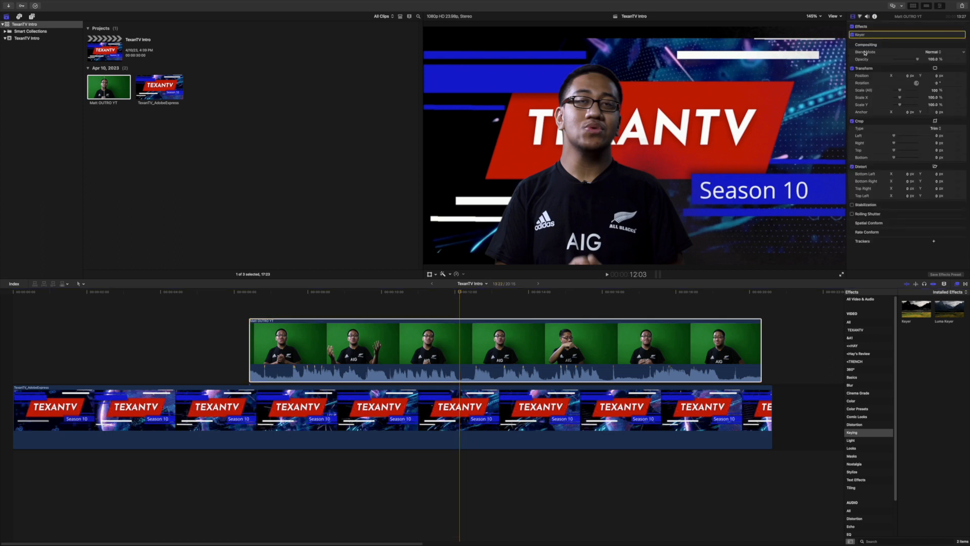
{"action": "left_click", "coordinate": [955, 34]}
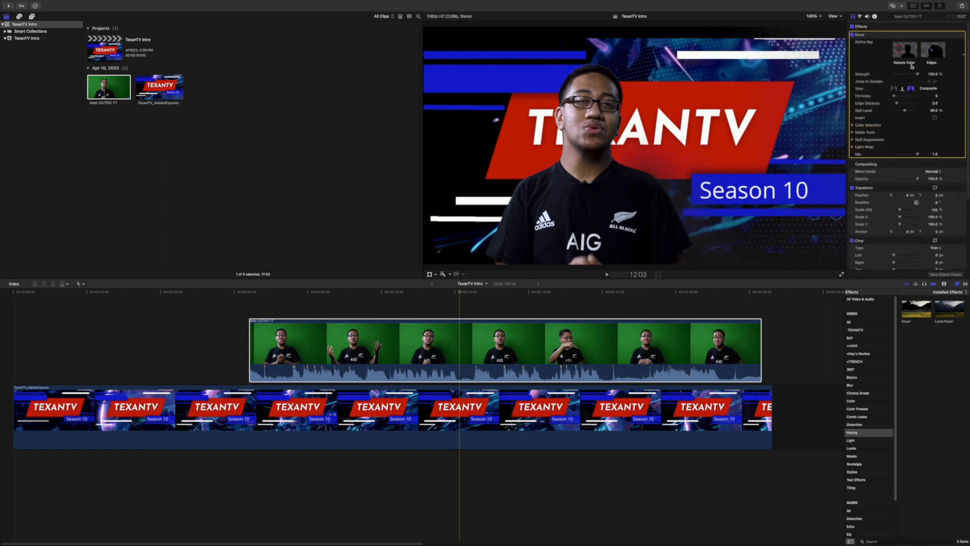
{"action": "left_click", "coordinate": [902, 50]}
{"action": "mouse_move", "coordinate": [652, 155]}
{"action": "left_mouse_down"}
{"action": "mouse_move", "coordinate": [683, 172]}
{"action": "mouse_move", "coordinate": [686, 188]}
{"action": "mouse_move", "coordinate": [686, 173]}
{"action": "left_mouse_up"}
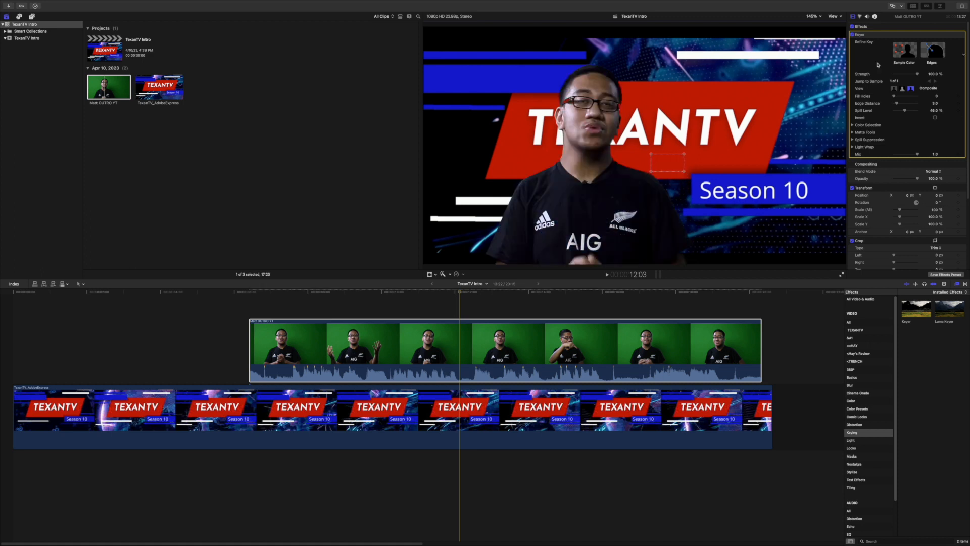
{"action": "left_click", "coordinate": [911, 51]}
{"action": "left_click_drag", "start_coordinate": [707, 234], "coordinate": [717, 241]}
Transform the keyed clip to about 57% scale and move it to about X 124 px, Y -179 px, over the title background.
{"action": "left_click_drag", "start_coordinate": [394, 293], "coordinate": [385, 293]}
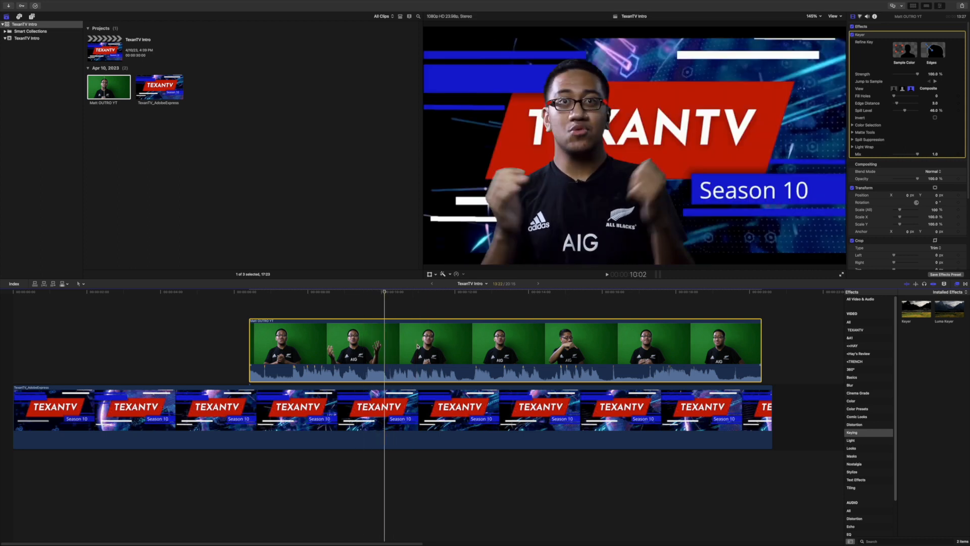
{"action": "left_click", "coordinate": [429, 274]}
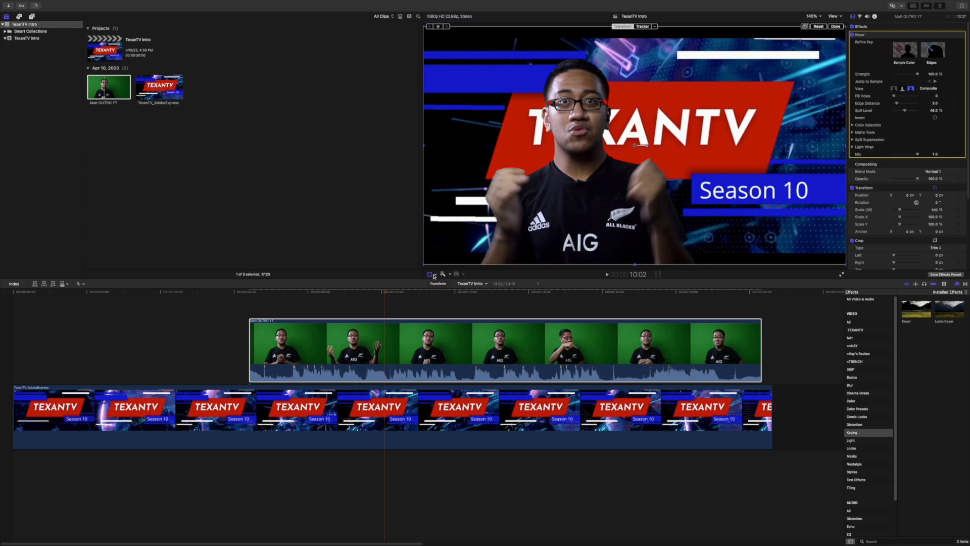
{"action": "left_click", "coordinate": [438, 274]}
{"action": "left_click", "coordinate": [433, 275]}
{"action": "left_click", "coordinate": [431, 275]}
{"action": "left_click", "coordinate": [478, 233]}
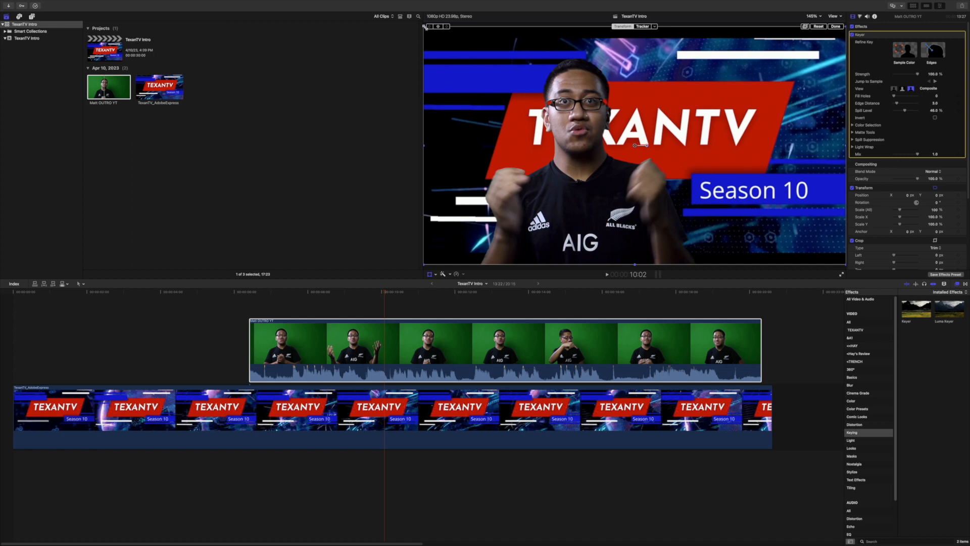
{"action": "left_click_drag", "start_coordinate": [424, 26], "coordinate": [513, 104]}
{"action": "left_click_drag", "start_coordinate": [645, 149], "coordinate": [666, 184]}
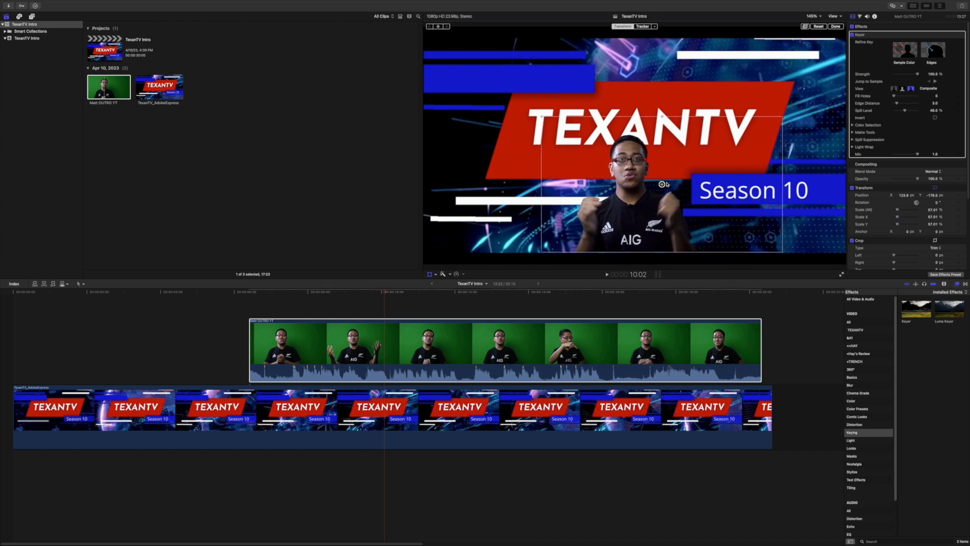
{"action": "left_click", "coordinate": [836, 26]}
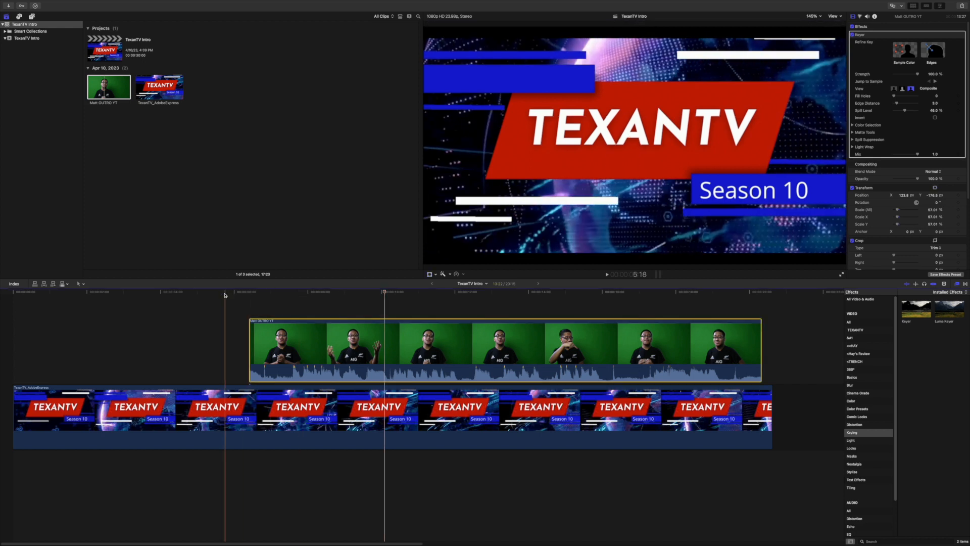
Play back the composite from just before the speaker clip begins to check the key and placement.
{"action": "key", "text": "space"}
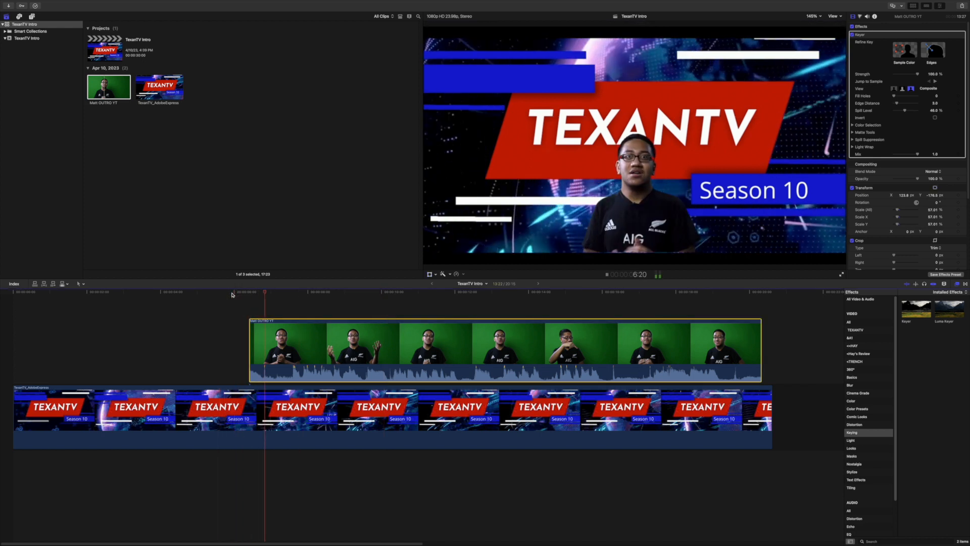
{"action": "key", "text": "space"}
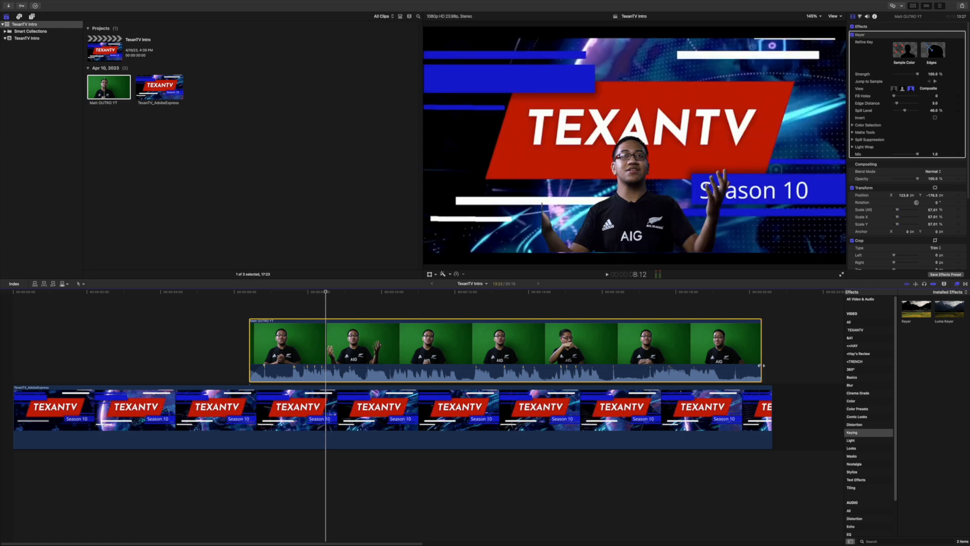
{"action": "left_click", "coordinate": [232, 299]}
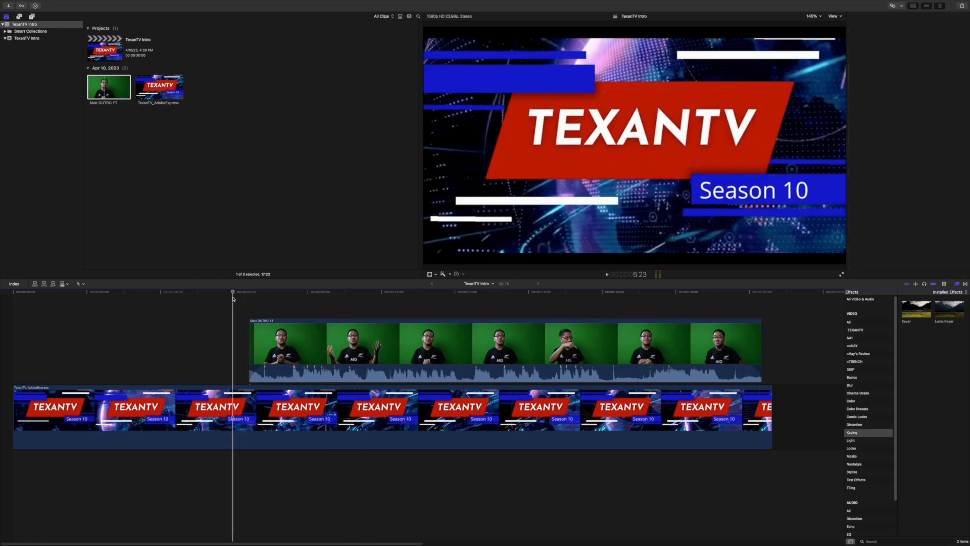
{"action": "key", "text": "space"}
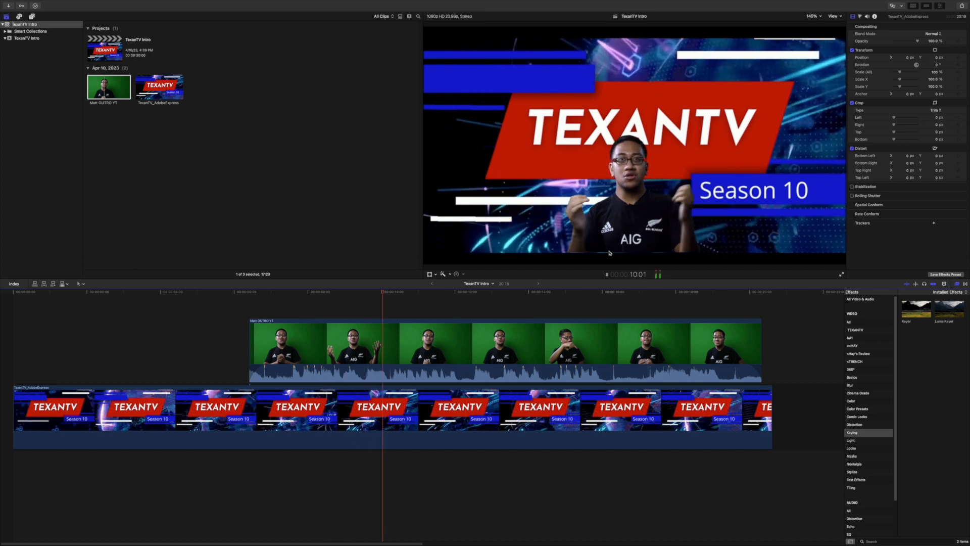
{"action": "key", "text": "space"}
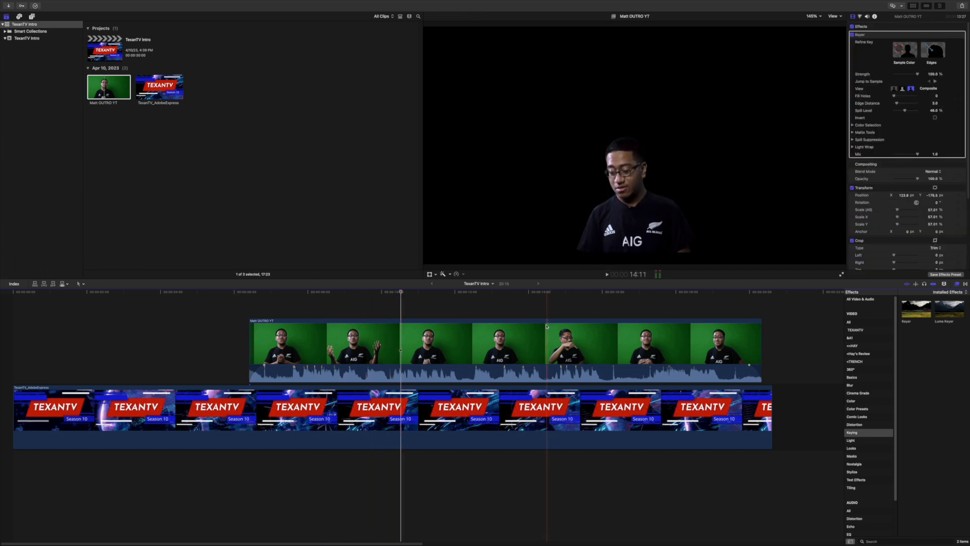
Nudge the keyed speaker clip down to about Y -183 px and play the timeline through to its end.
{"action": "left_click", "coordinate": [546, 328]}
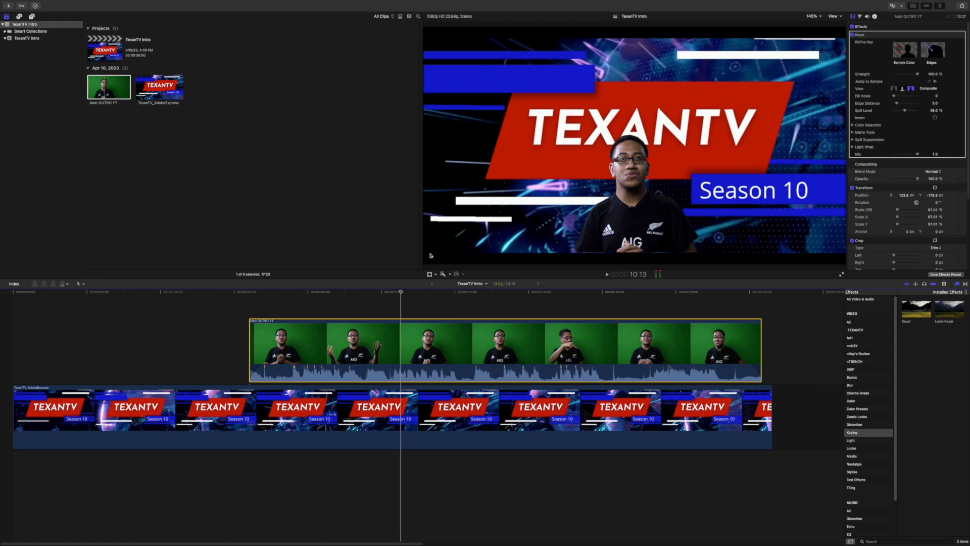
{"action": "left_click", "coordinate": [429, 274]}
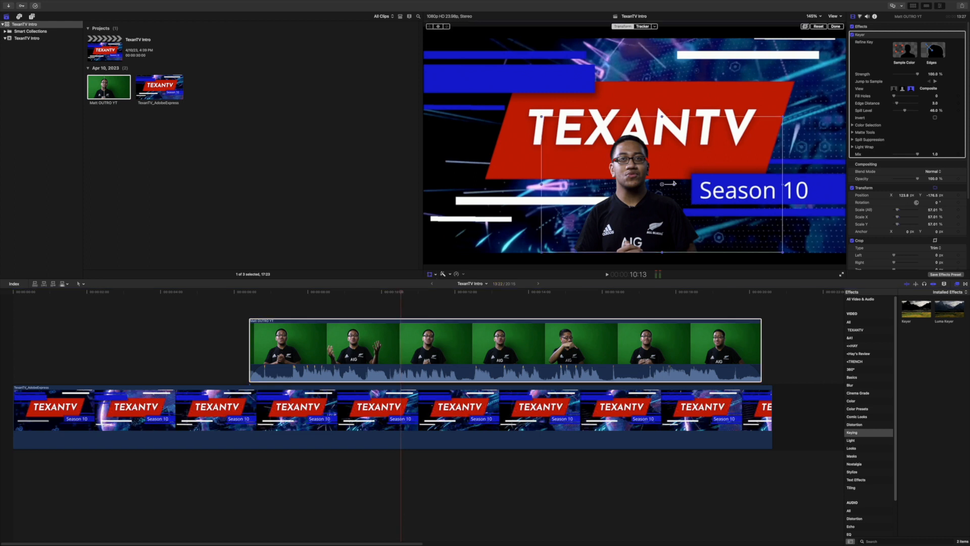
{"action": "left_click_drag", "start_coordinate": [664, 185], "coordinate": [665, 188]}
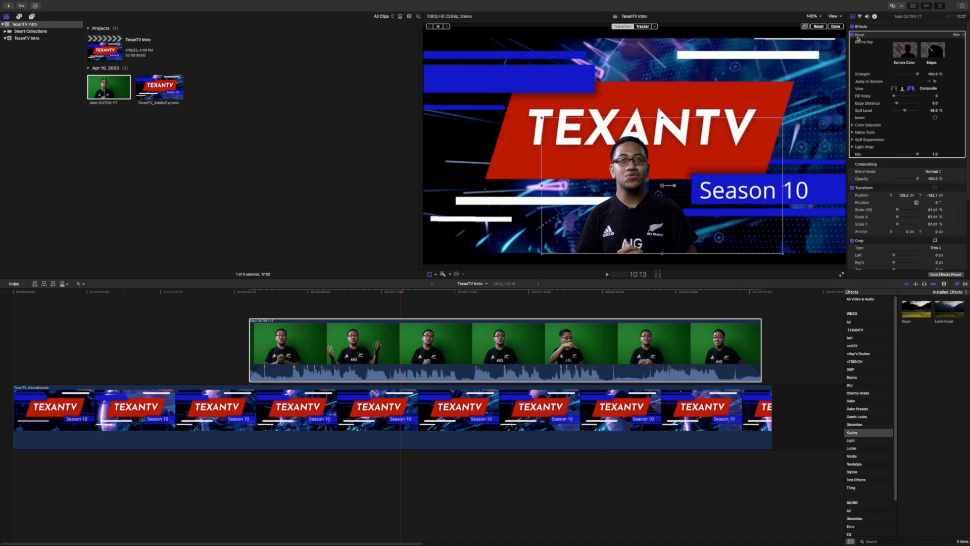
{"action": "left_click", "coordinate": [838, 27]}
{"action": "key", "text": "space"}
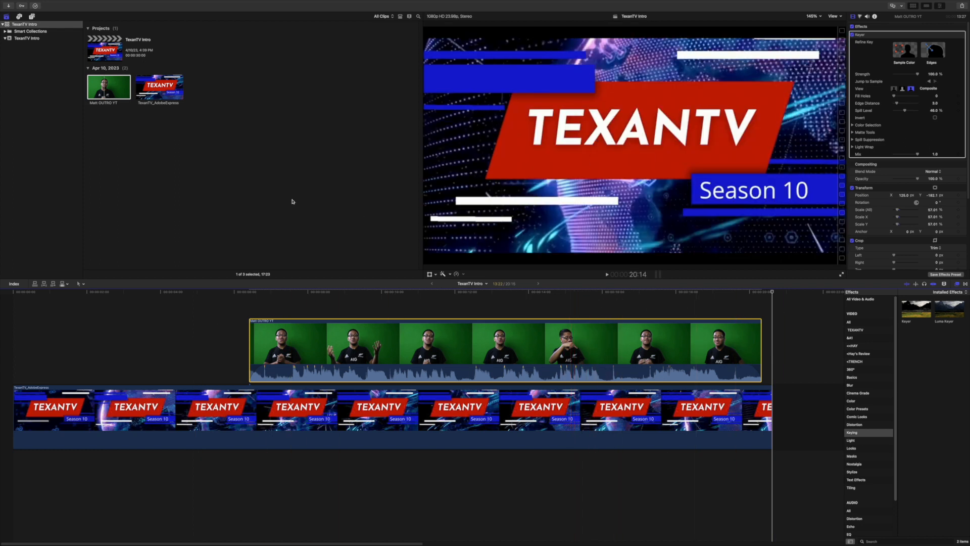
Export the project as an XML file named TexanTV Intro in the Semester 2 folder, with Extended metadata and the previous XML version.
{"action": "mouse_move", "coordinate": [37, 3]}
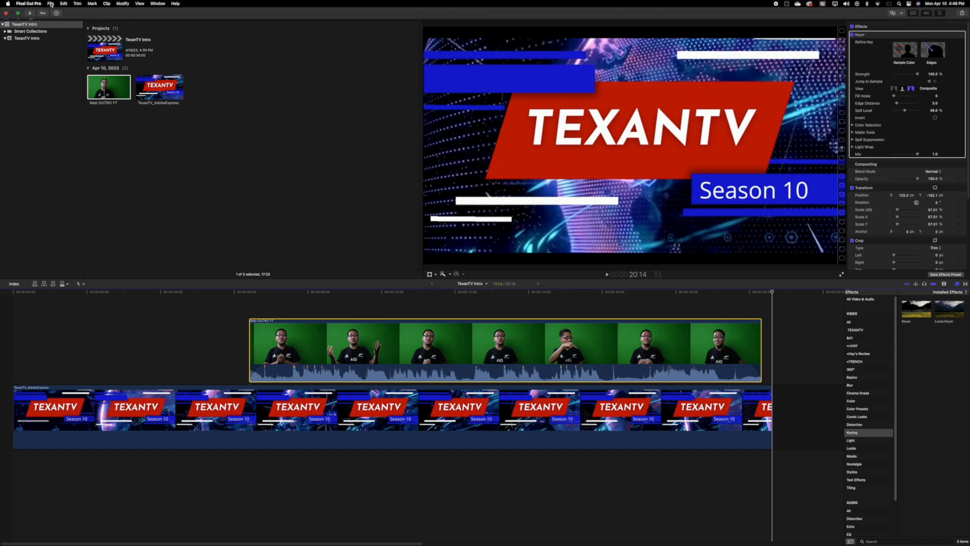
{"action": "left_click", "coordinate": [51, 3]}
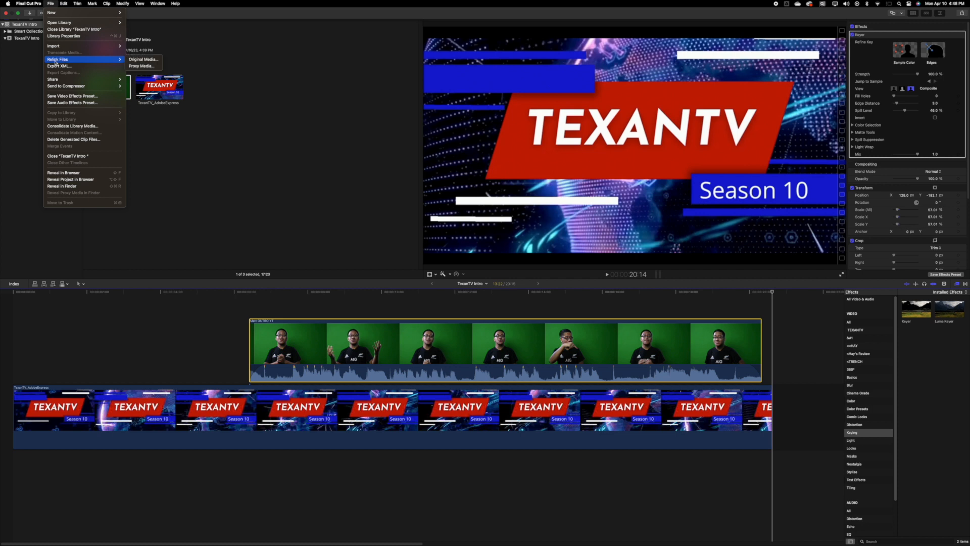
{"action": "left_click", "coordinate": [56, 66]}
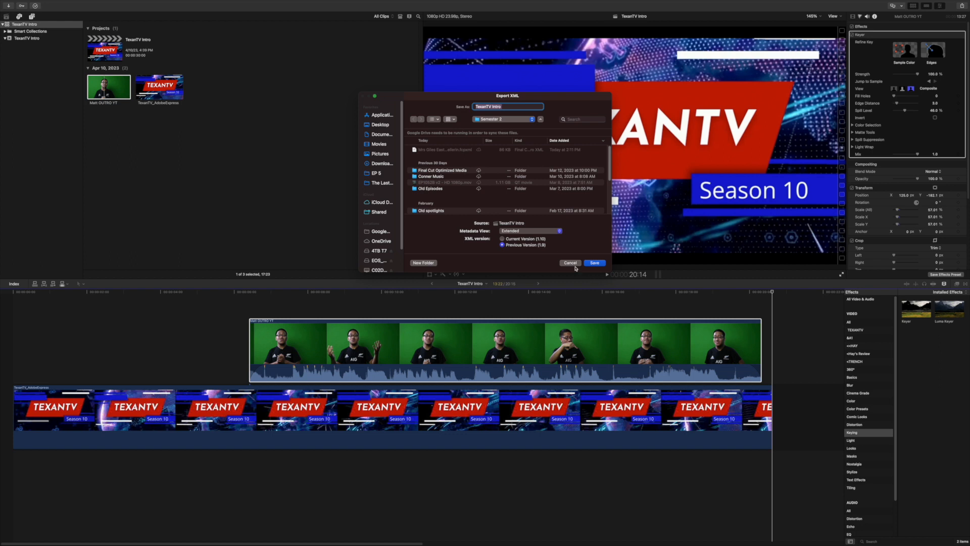
{"action": "left_click", "coordinate": [595, 263]}
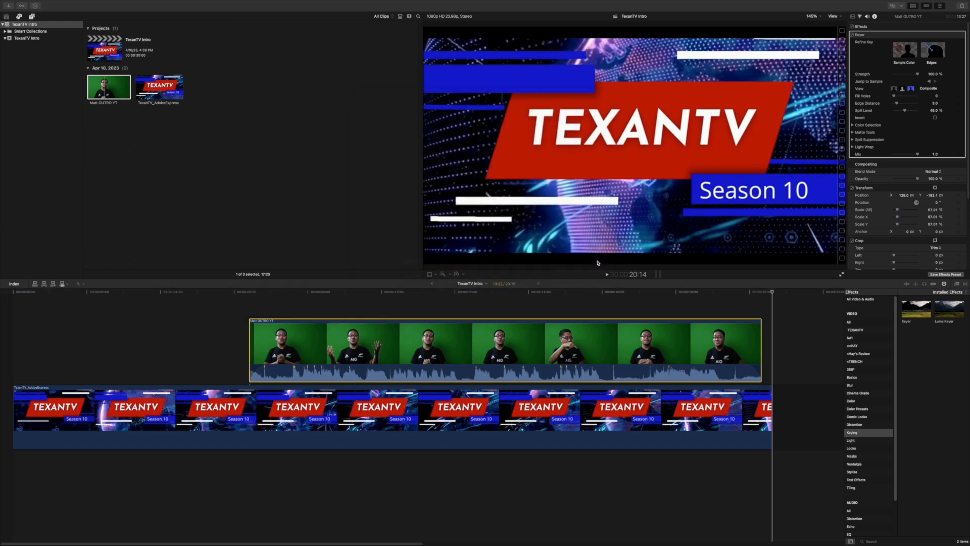